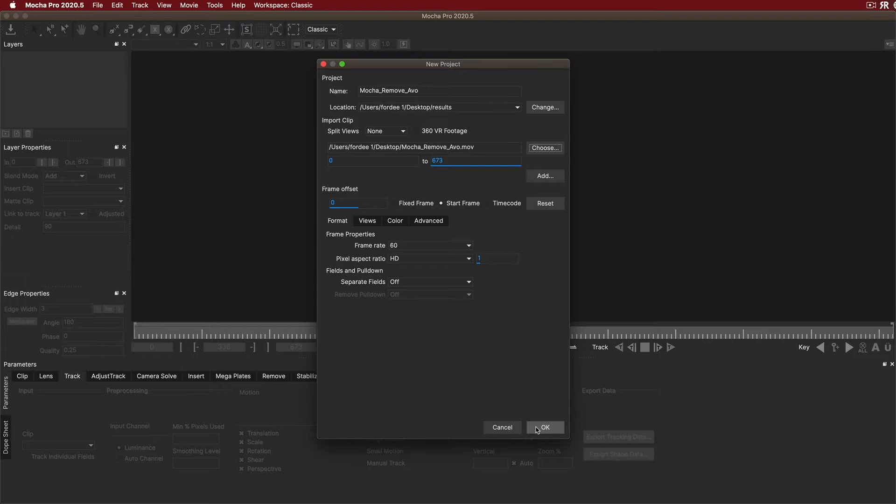
Create the Mocha_Remove_Avo project from the Mocha_Remove_Avo.mov clip, overwriting the existing project file
click(541, 428)
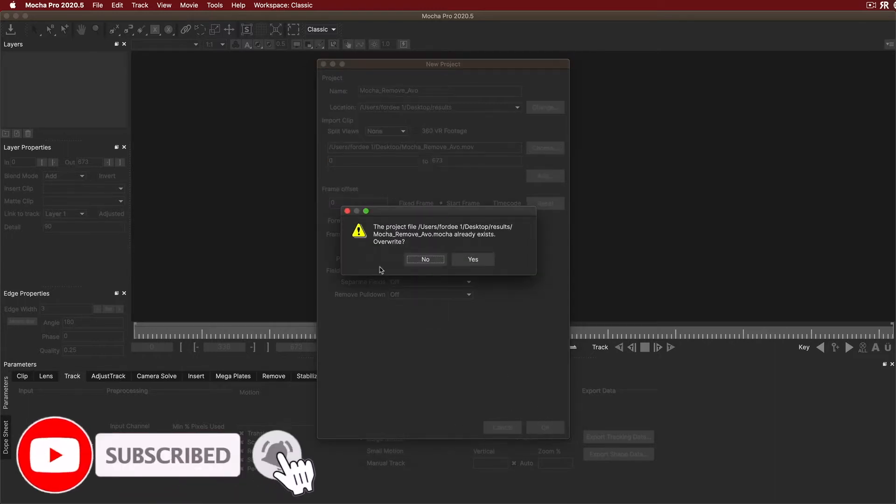
click(473, 259)
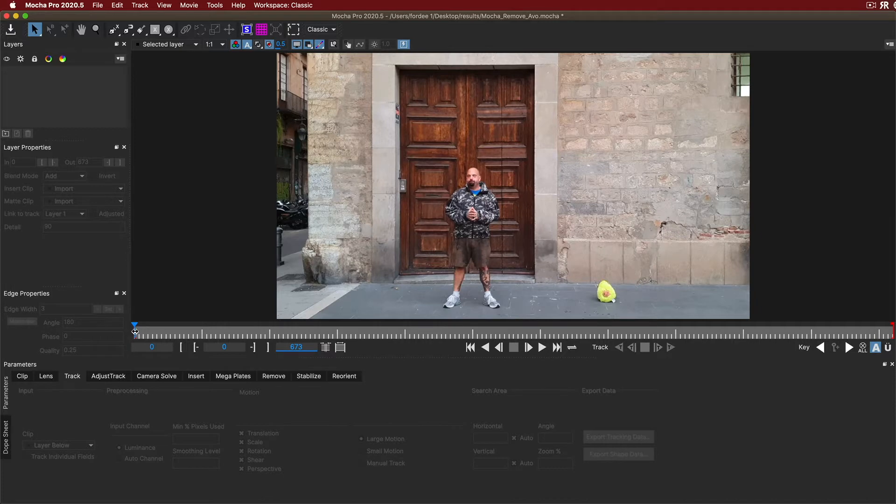
Draw a roughly rectangular X-spline on frame 0 around the avocado and the surrounding wall and pavement, adjusting its lower corners
drag(135, 332, 56, 346)
drag(134, 332, 81, 318)
click(114, 29)
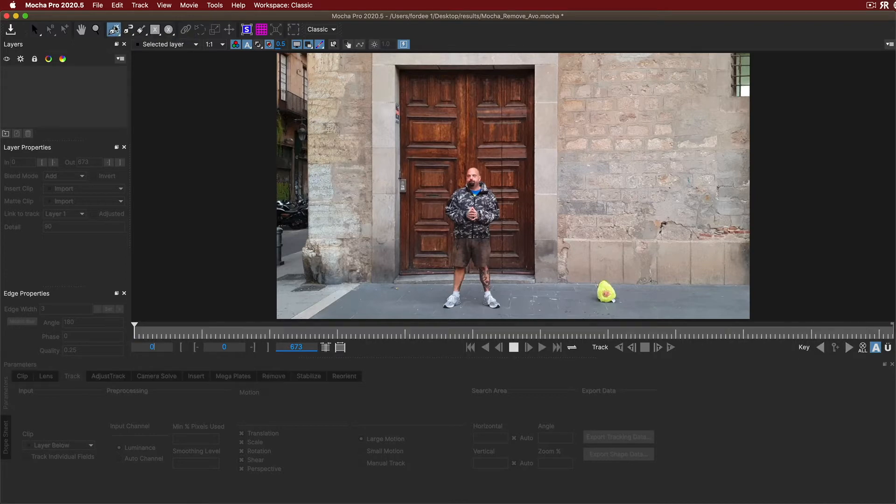
click(565, 248)
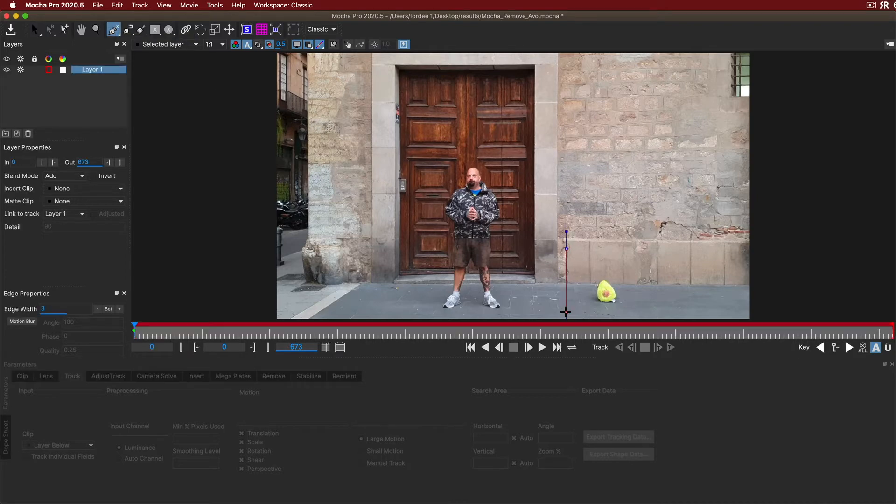
click(566, 316)
click(679, 316)
click(677, 252)
drag(677, 252, 680, 251)
click(680, 251)
right_click(680, 251)
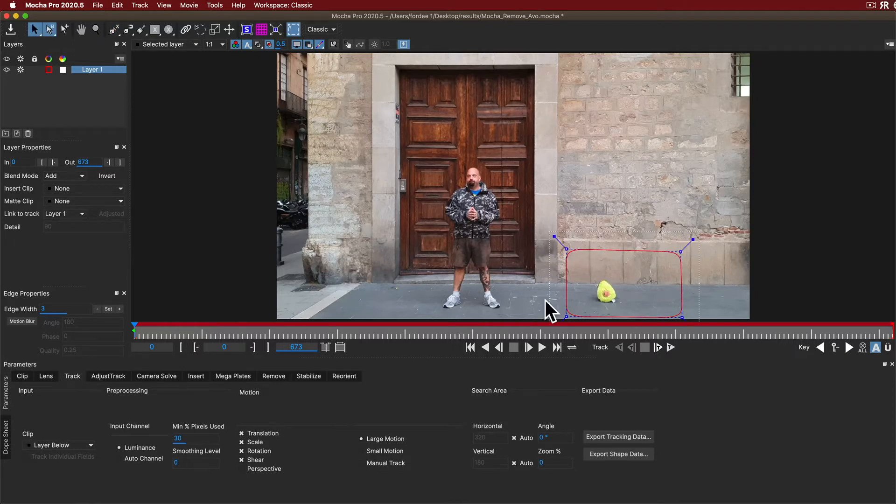
drag(681, 317, 679, 316)
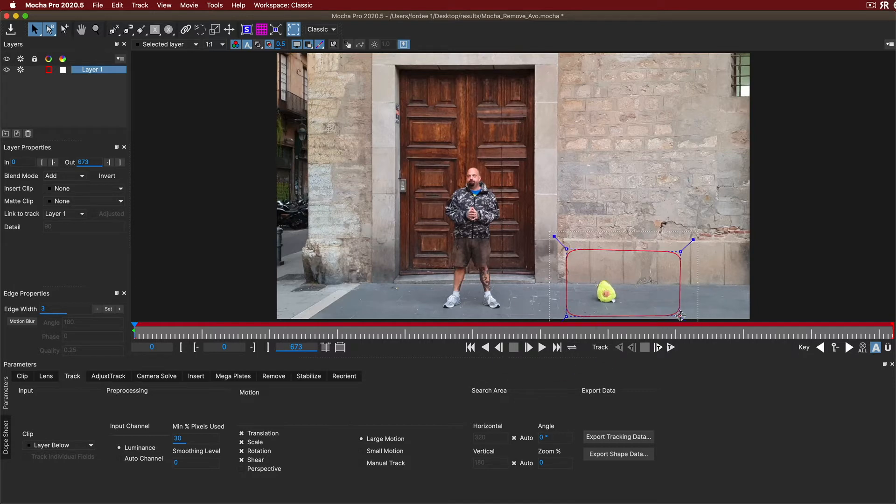
click(565, 315)
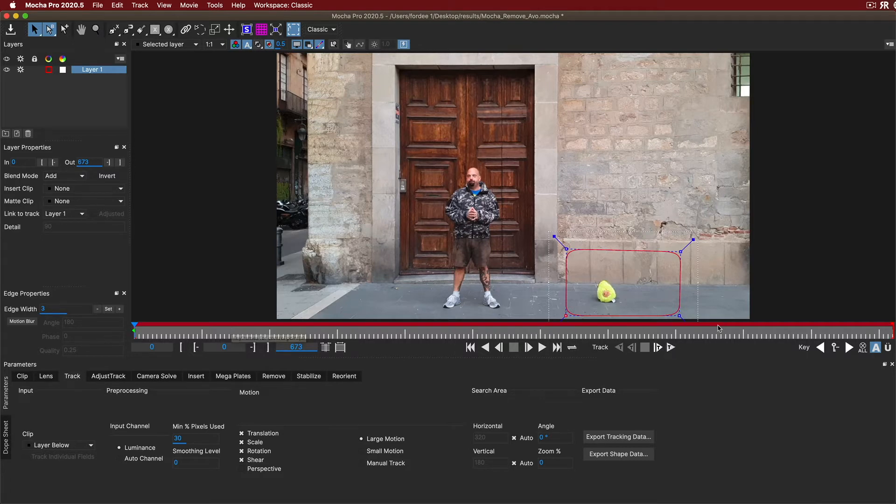
Track the rectangular shape forward through the clip and rename its layer BG
click(671, 347)
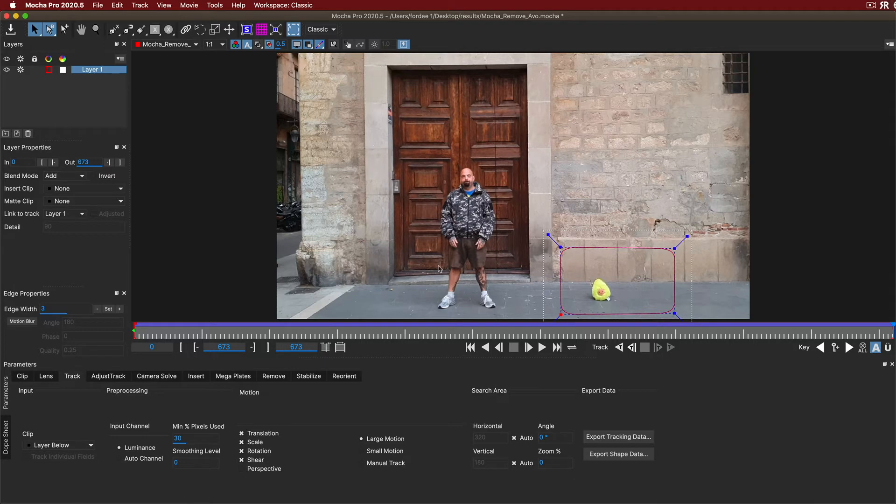
double_click(89, 70)
text(BG)
key(Return)
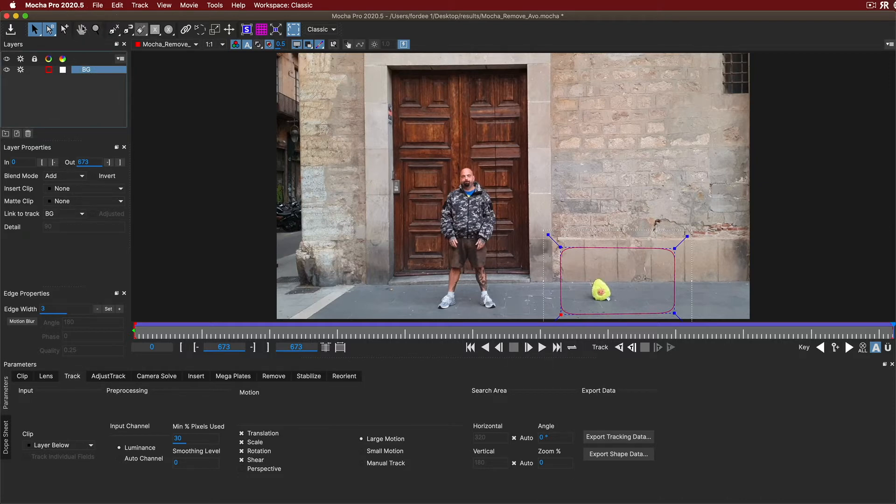
Draw a closed X-spline tightly around the avocado on the last frame, inside the BG shape
click(113, 30)
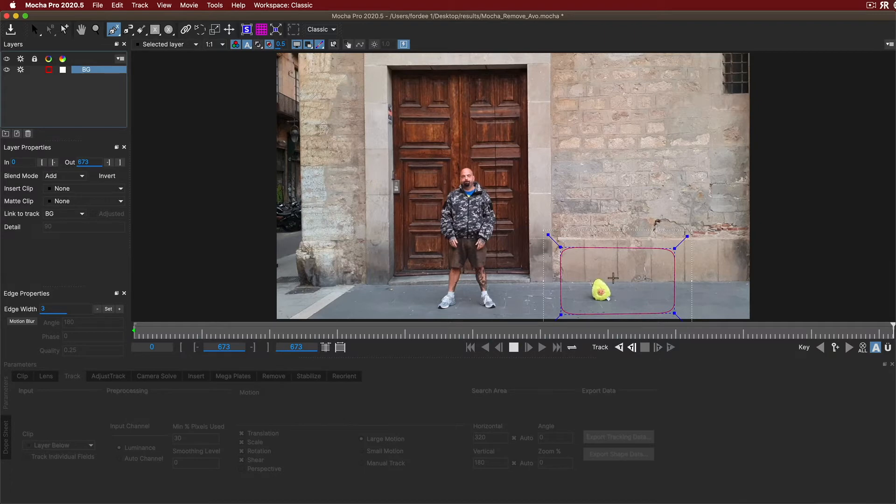
click(595, 272)
click(586, 290)
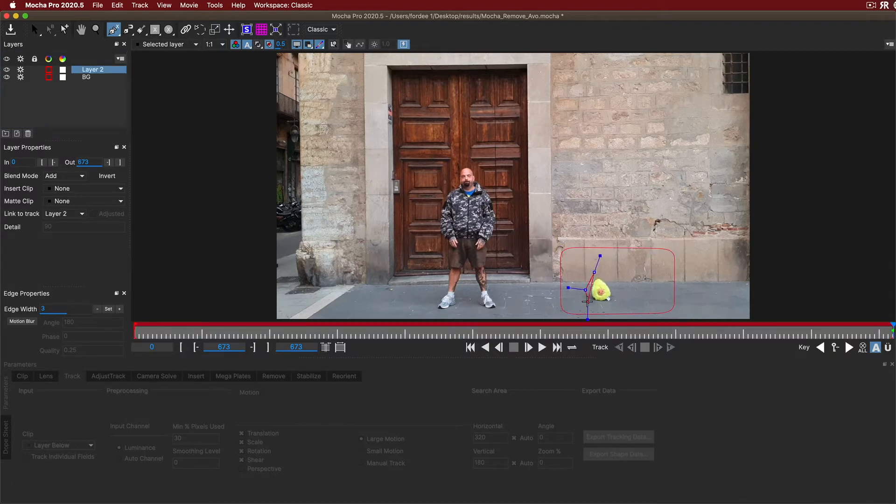
click(587, 302)
click(599, 307)
click(614, 305)
click(619, 299)
click(616, 284)
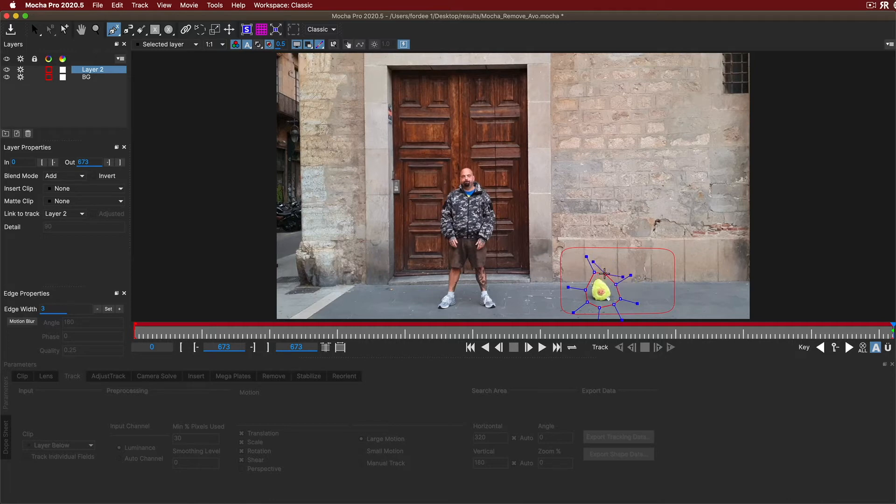
click(606, 274)
right_click(606, 273)
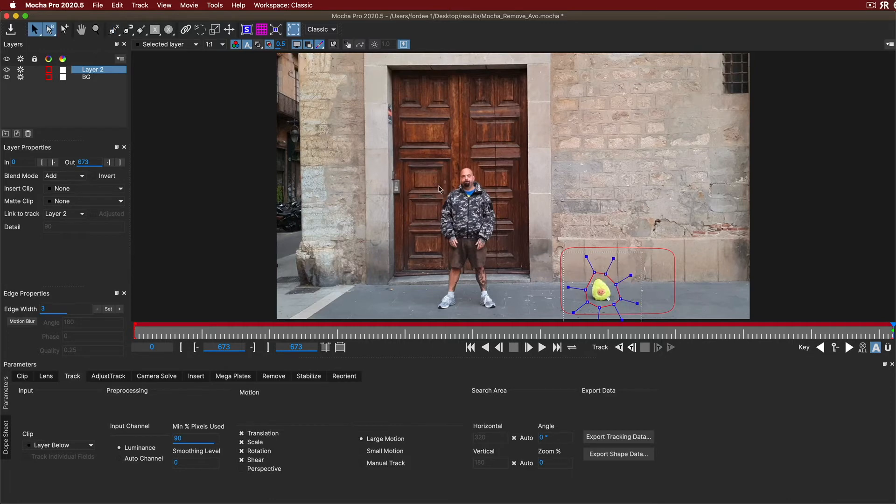
Rename the layer of the new avocado shape as Avo
double_click(86, 69)
text(Avo)
key(Return)
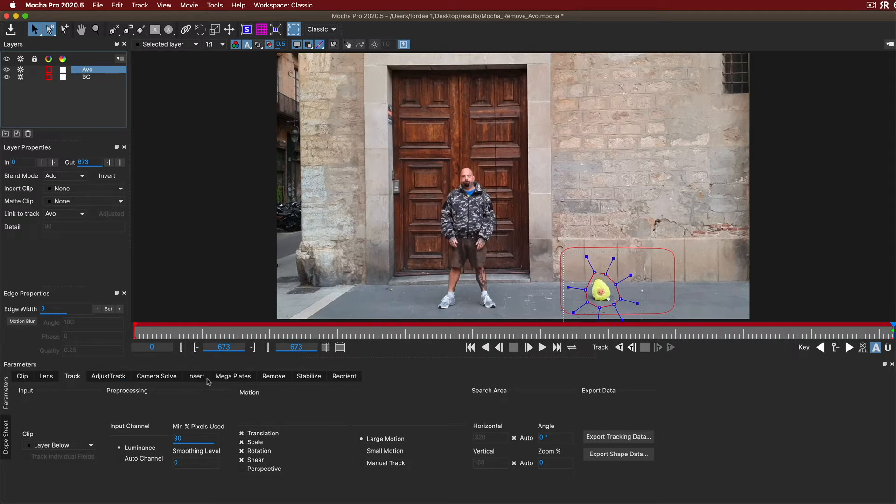
Create a clean plate from the last frame for the Avo layer's Remove operation
click(273, 377)
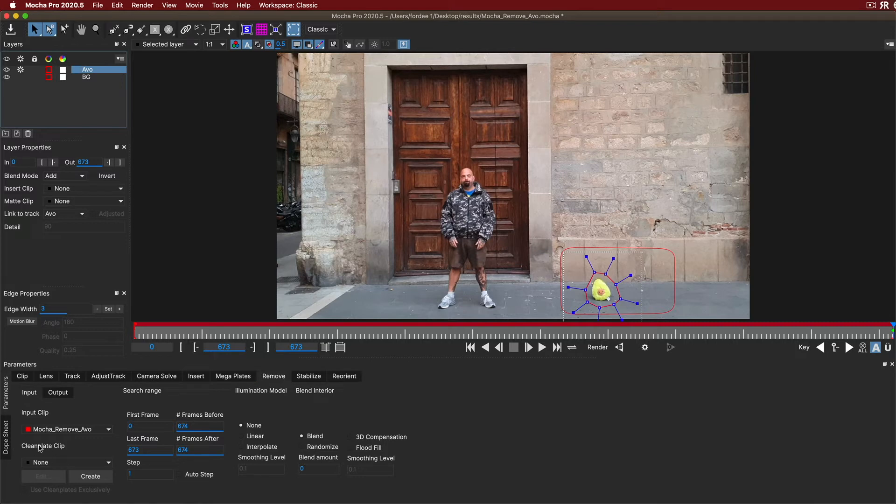
click(90, 477)
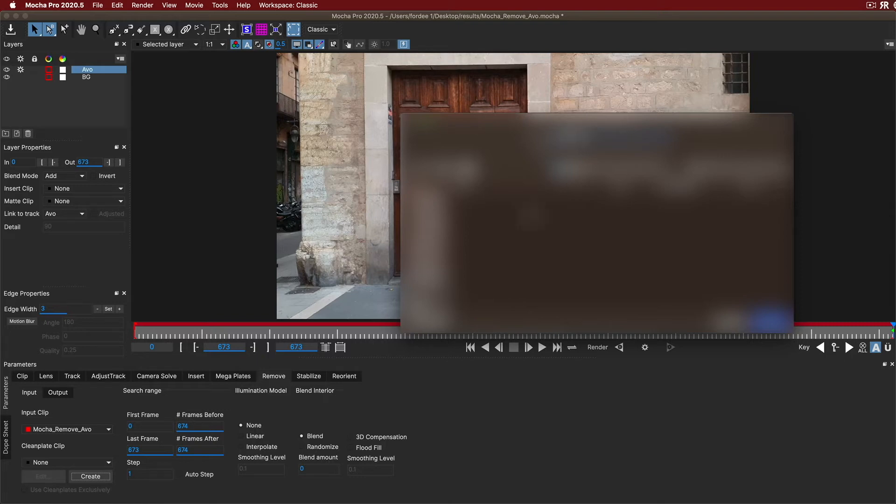
click(769, 321)
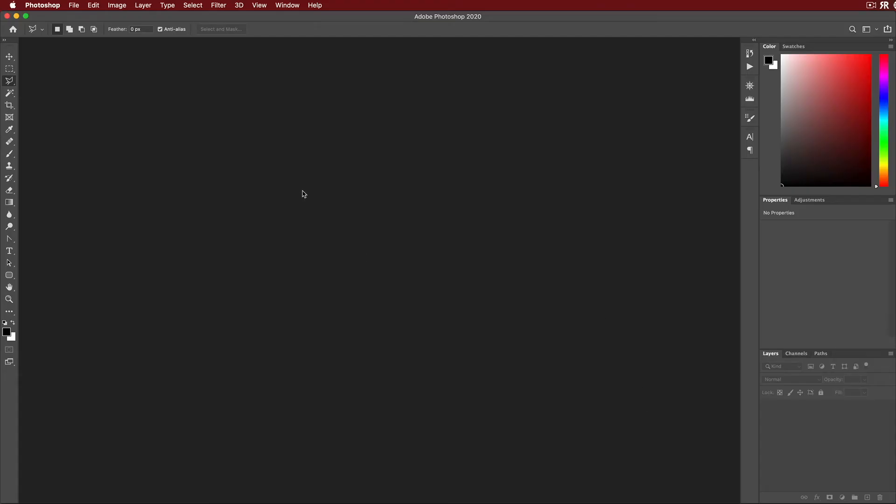
Open the exported CleanPlate.tif in Photoshop
key(super+o)
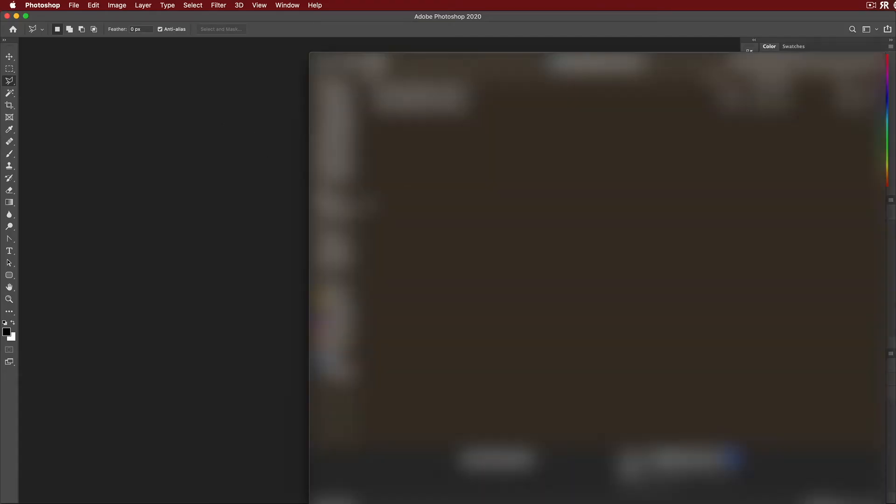
click(602, 63)
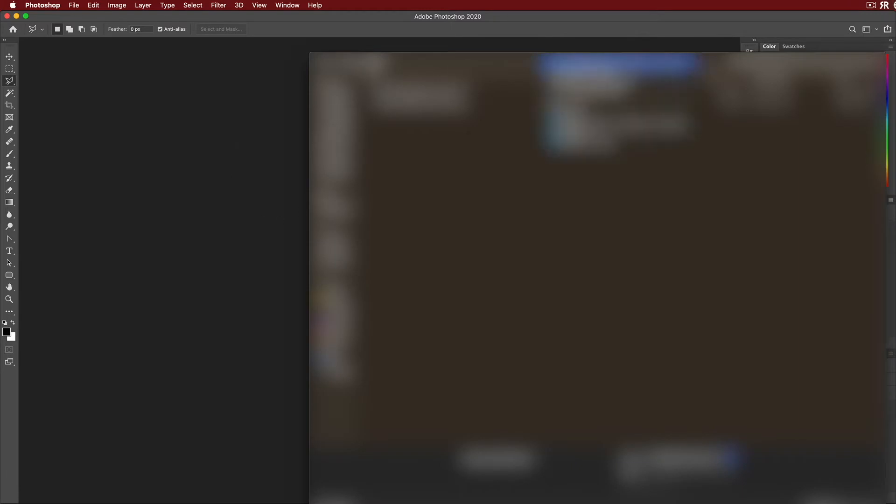
click(620, 114)
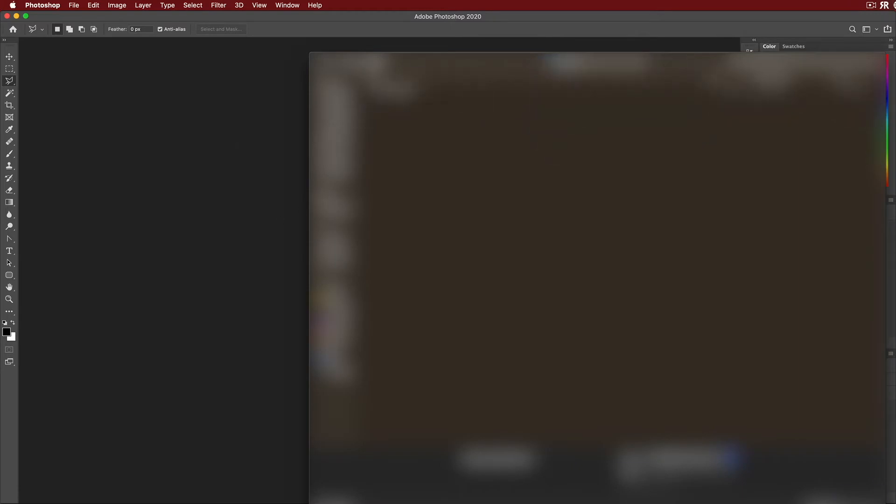
double_click(396, 88)
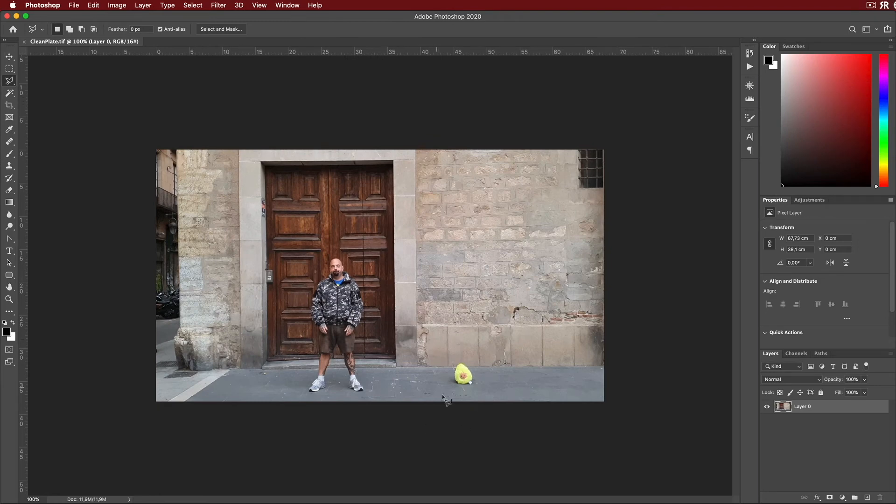
Select the area around the avocado in the clean plate with the Polygonal Lasso
click(458, 356)
click(448, 367)
click(447, 381)
click(455, 388)
click(458, 357)
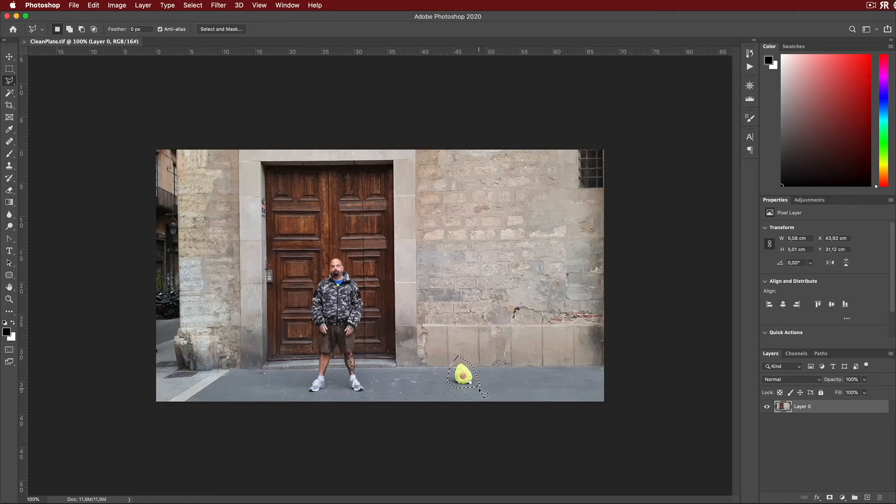
Replace the selected avocado with a Content-Aware Fill at 100% opacity in Normal mode and clear the selection
click(96, 5)
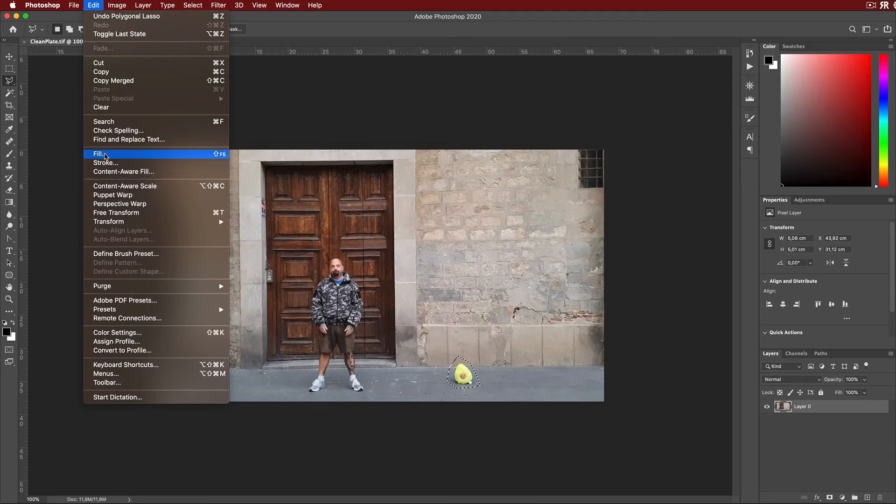
click(100, 150)
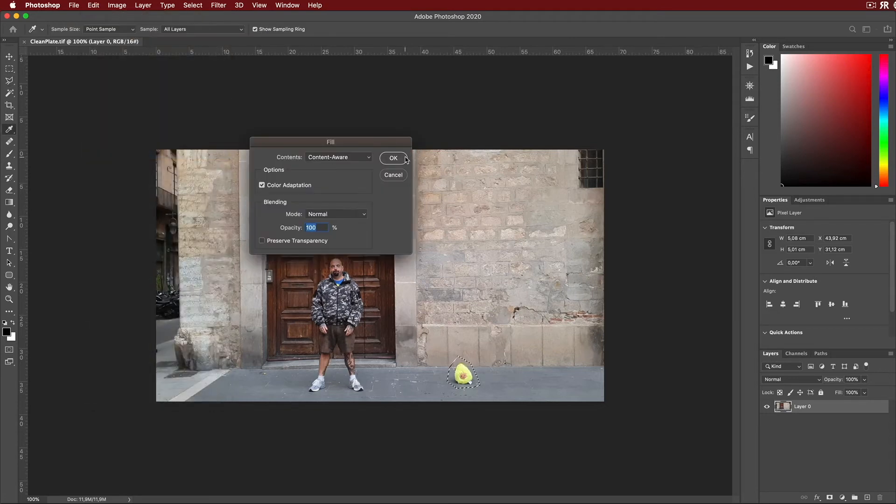
click(392, 159)
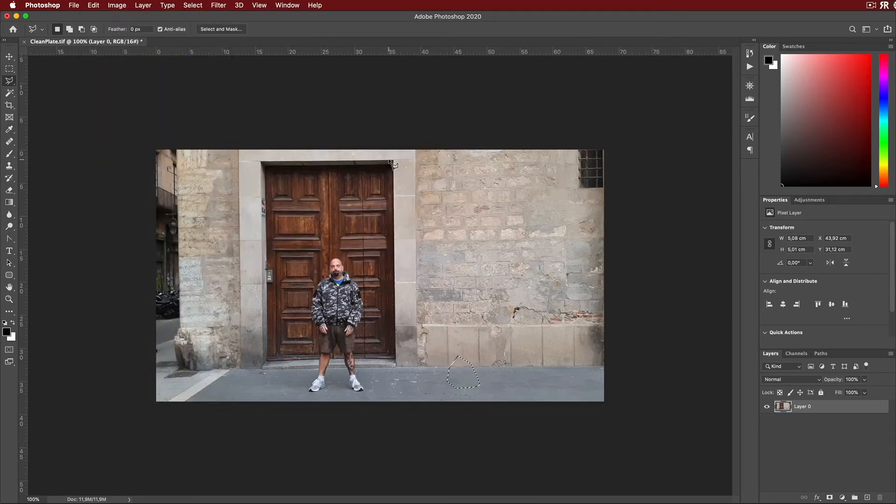
key(super+d)
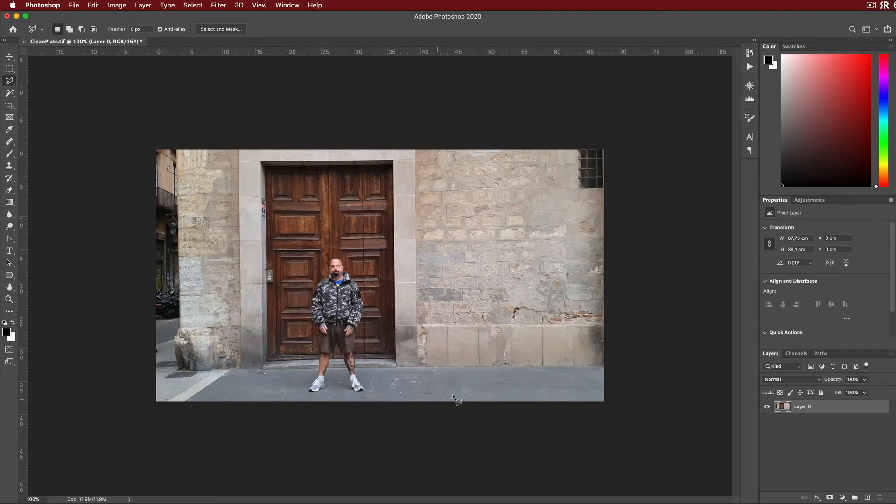
Save the retouched CleanPlate.tif under its current name and return to Mocha Pro
click(74, 5)
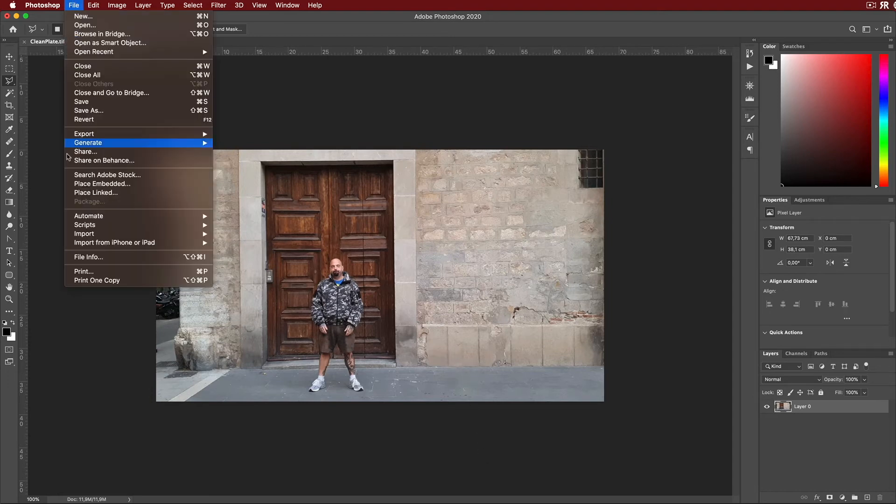
click(78, 104)
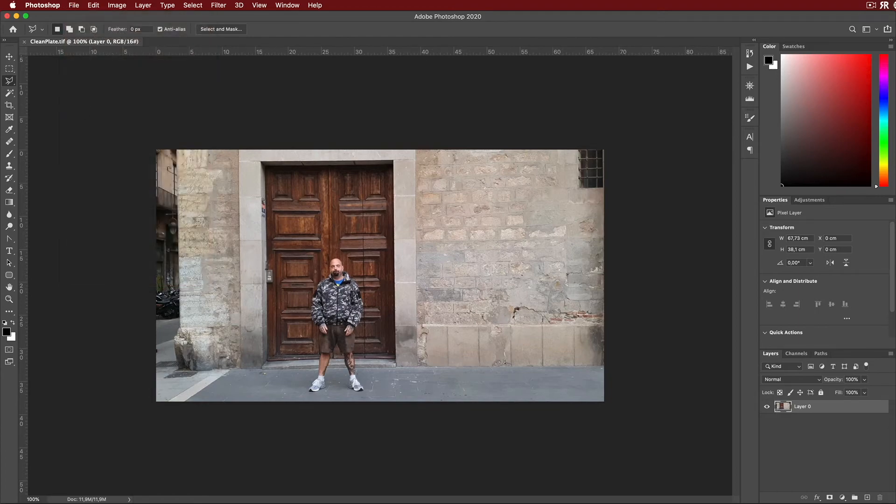
key(super+Tab)
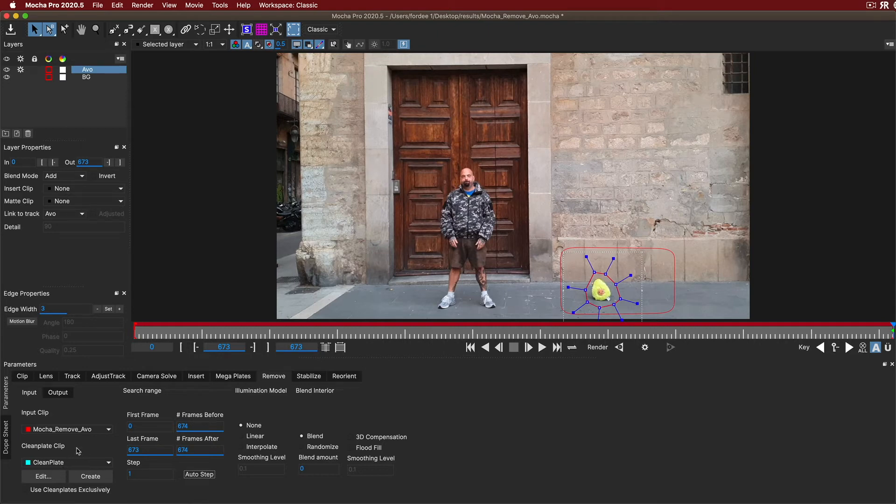
Link the Avo layer to the BG track and render the avocado removal on the last frame
click(645, 348)
click(445, 262)
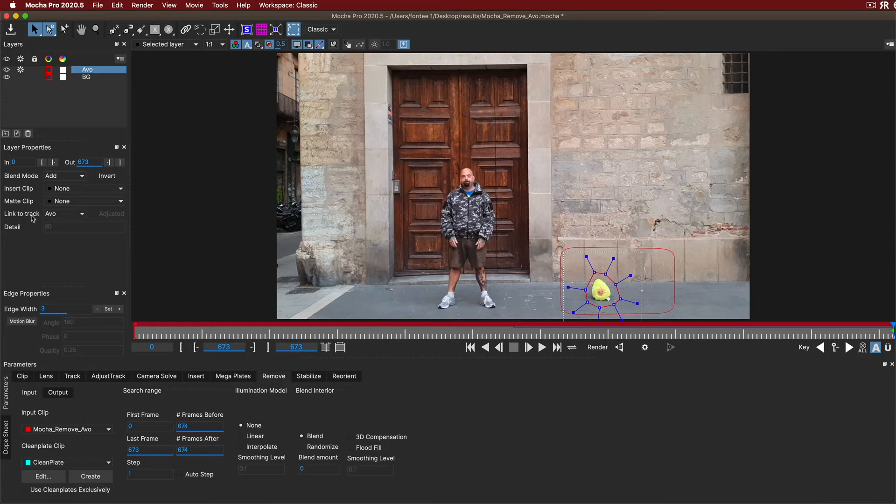
click(69, 214)
click(65, 238)
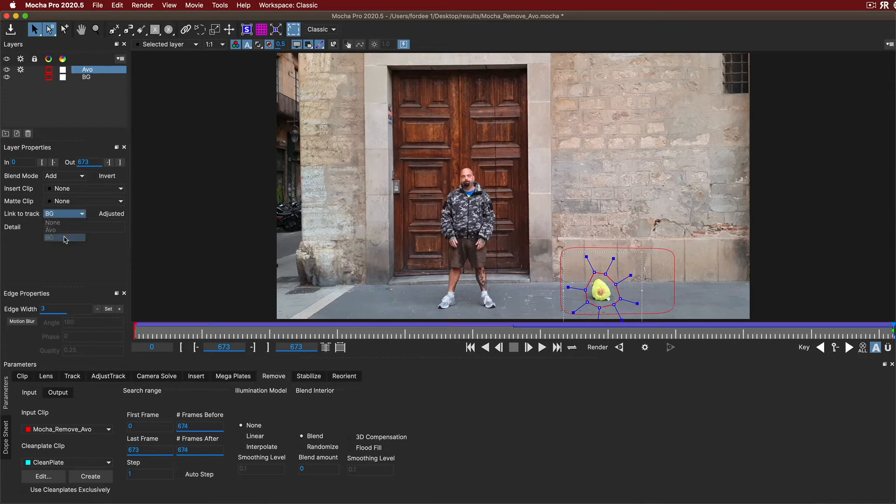
click(619, 347)
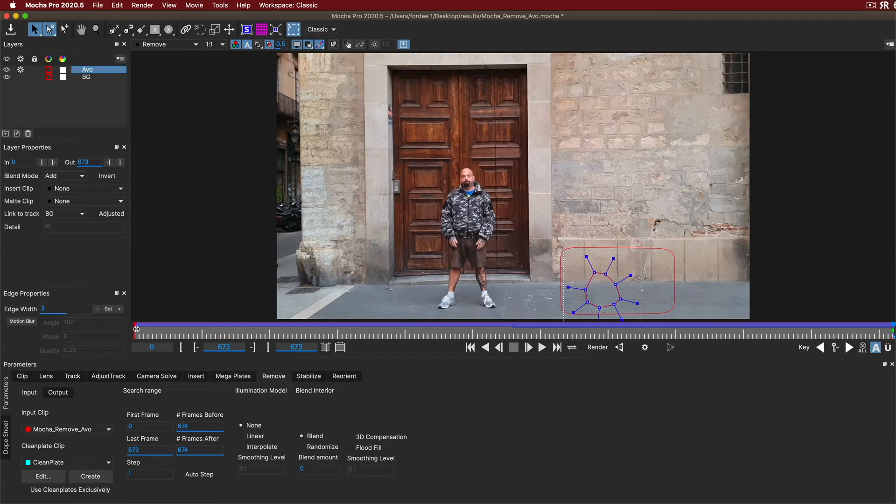
Render the avocado removal on frame 0 and forward through the rest of the clip
drag(892, 328, 1, 330)
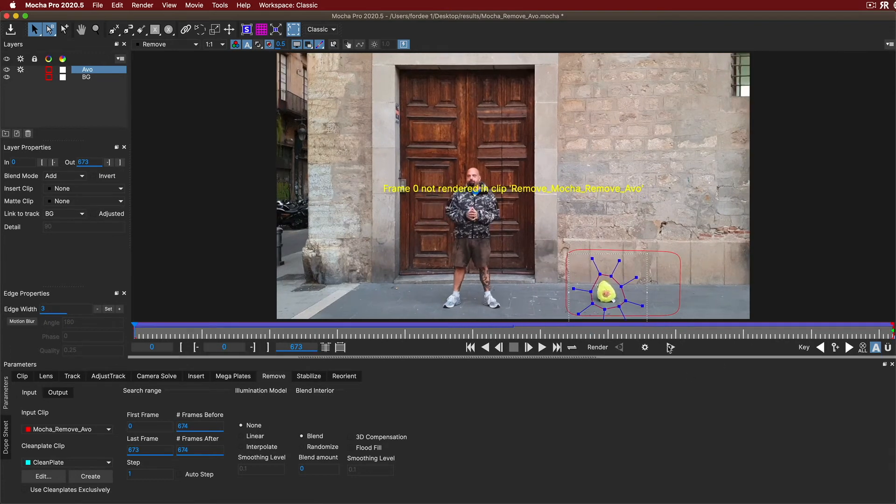
click(646, 347)
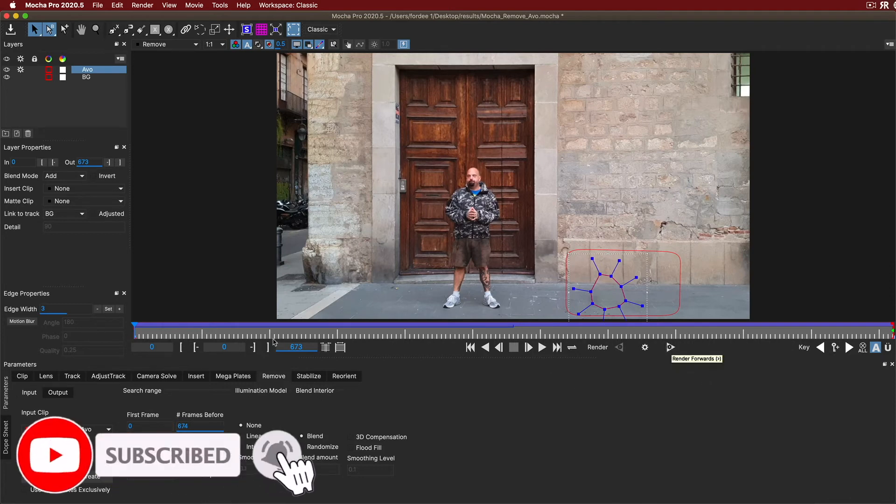
click(670, 348)
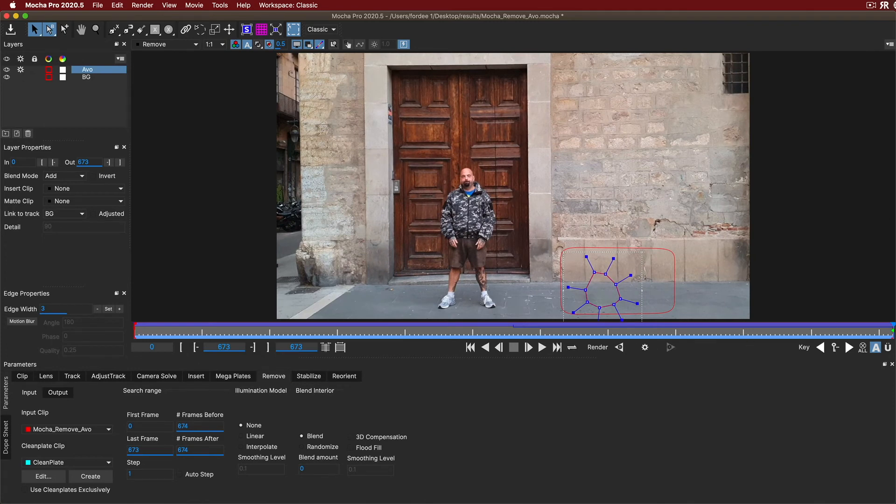
Export the rendered clip Remove_Mocha_Remove_Avo, frames 0 to 673, as a .jpeg image sequence in the img seq folder without the alpha channel
drag(891, 330, 93, 332)
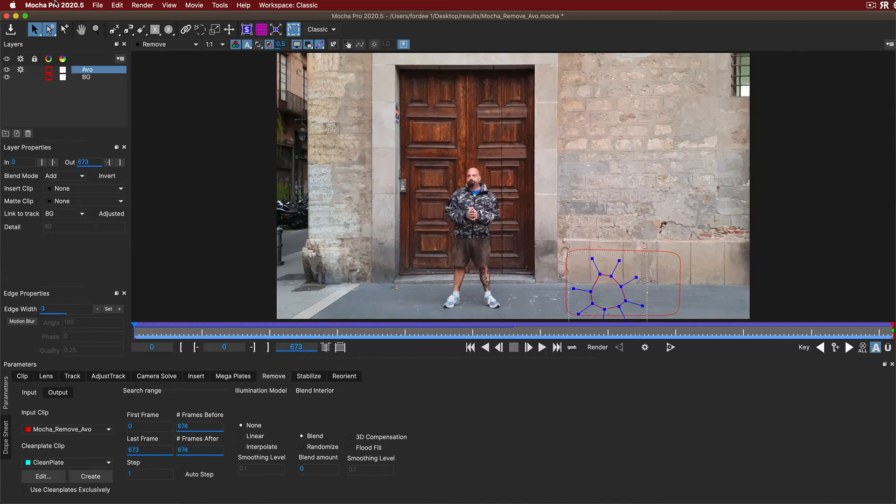
click(98, 5)
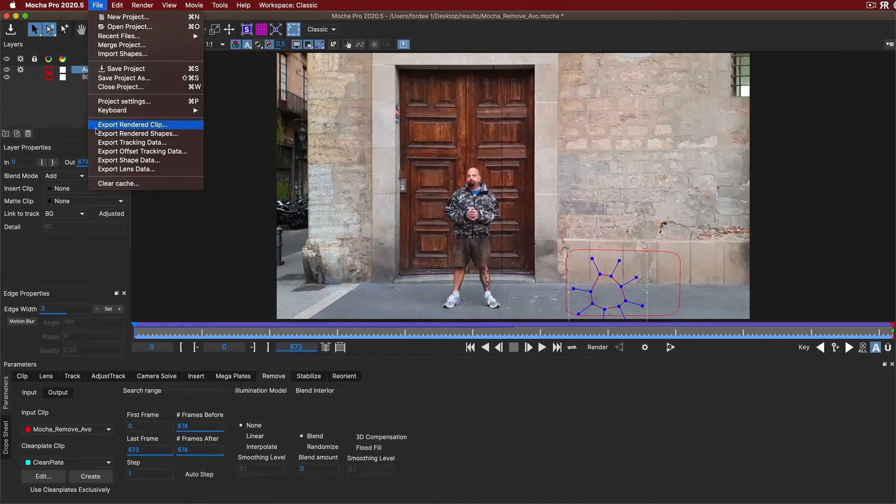
click(121, 124)
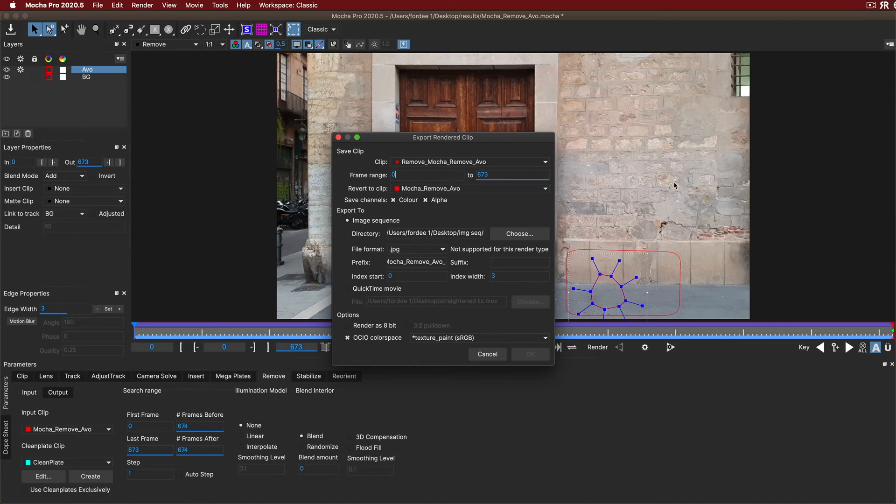
click(425, 200)
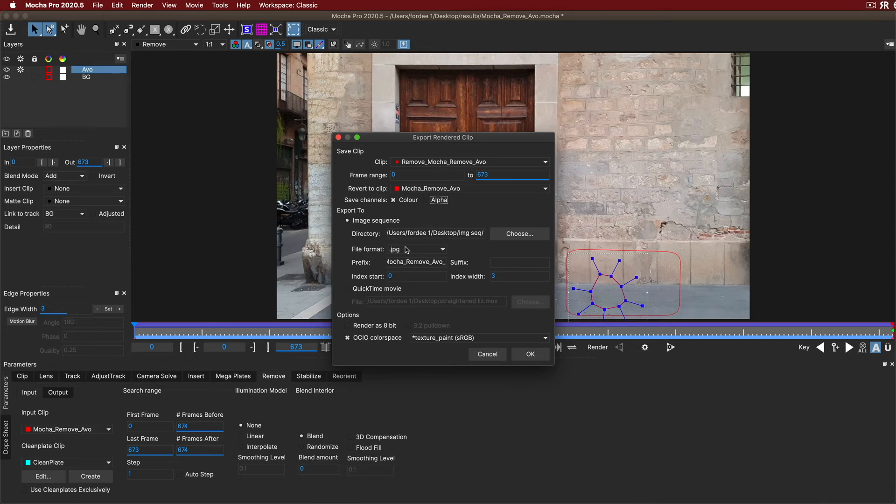
click(406, 250)
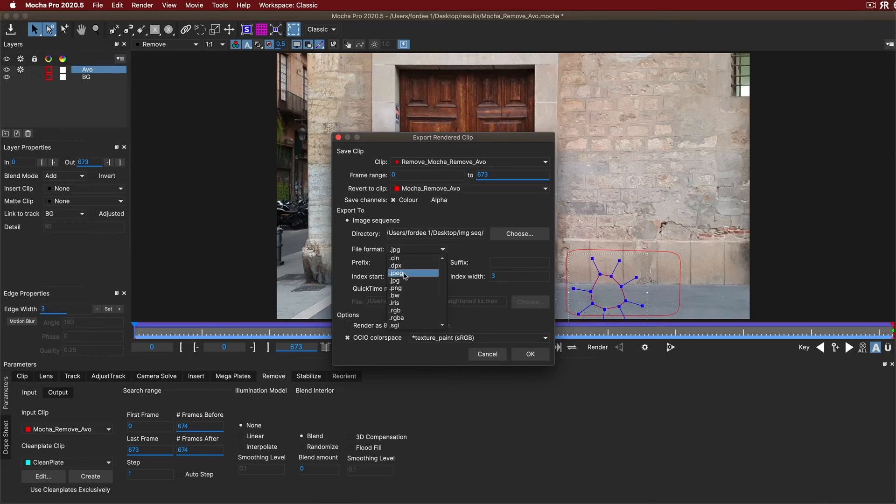
click(404, 272)
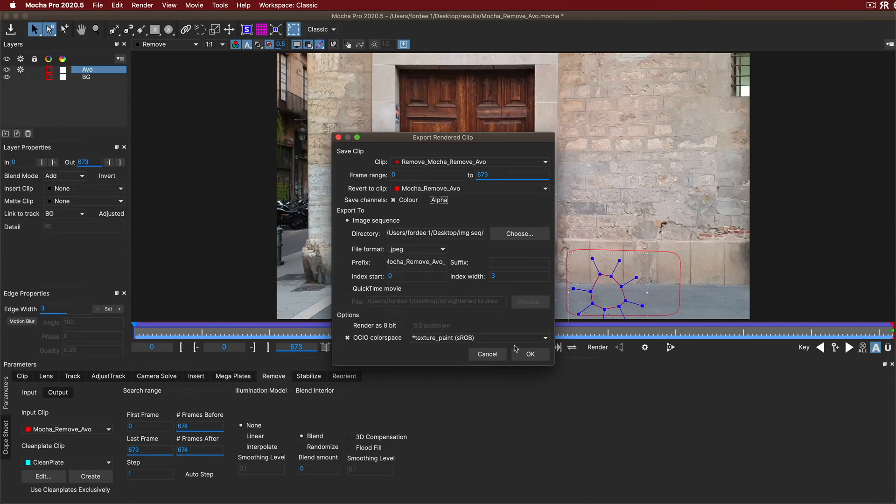
click(531, 355)
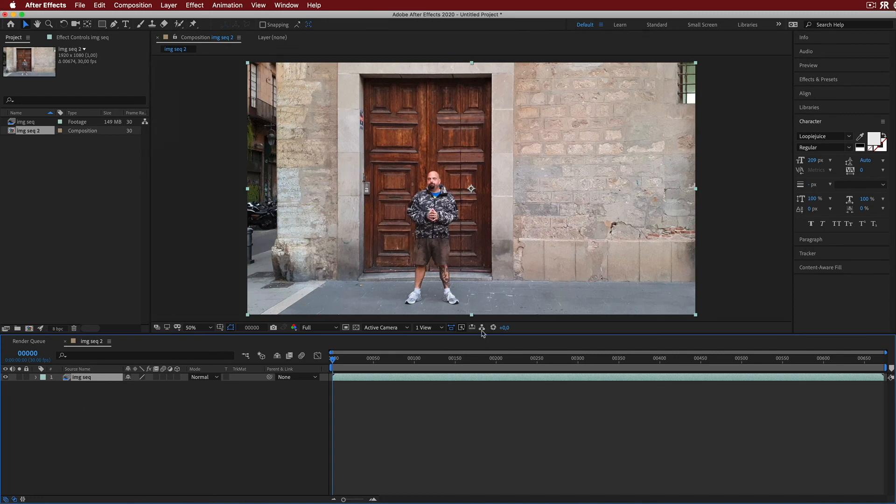
In After Effects, apply the Curves effect to the img seq layer in the img seq 2 composition
drag(363, 363, 332, 369)
click(817, 80)
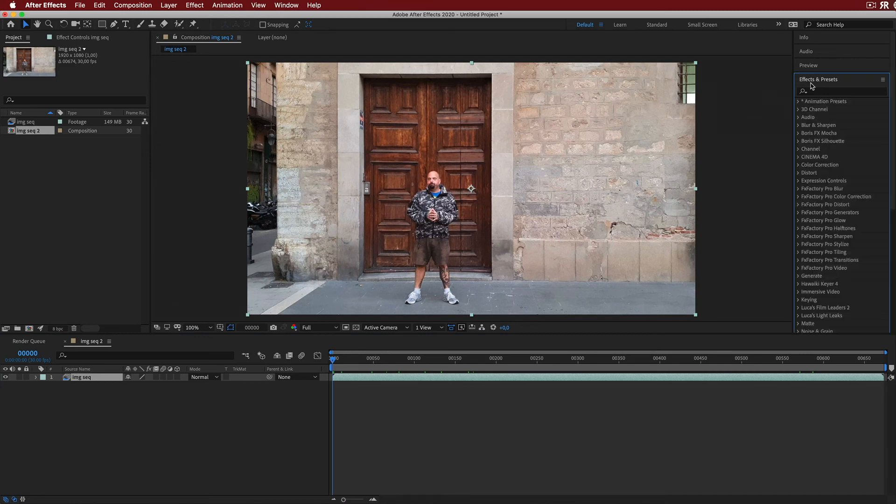
click(817, 91)
text(curv)
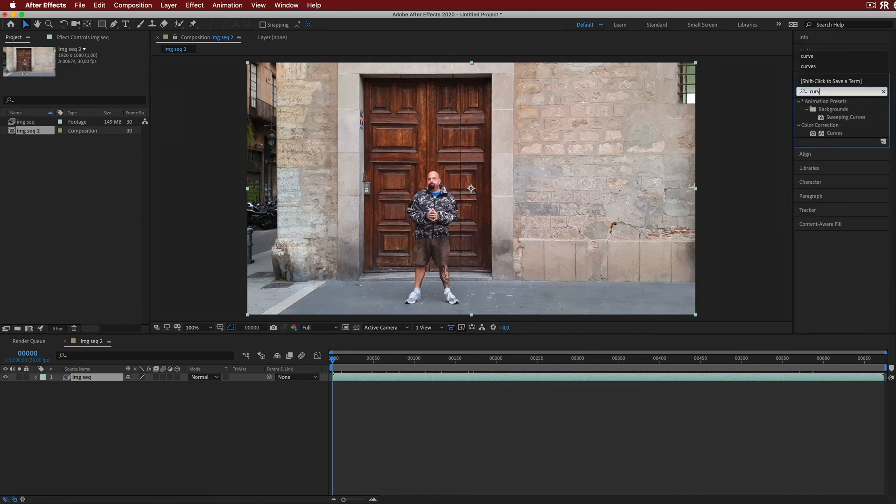
drag(834, 132, 87, 382)
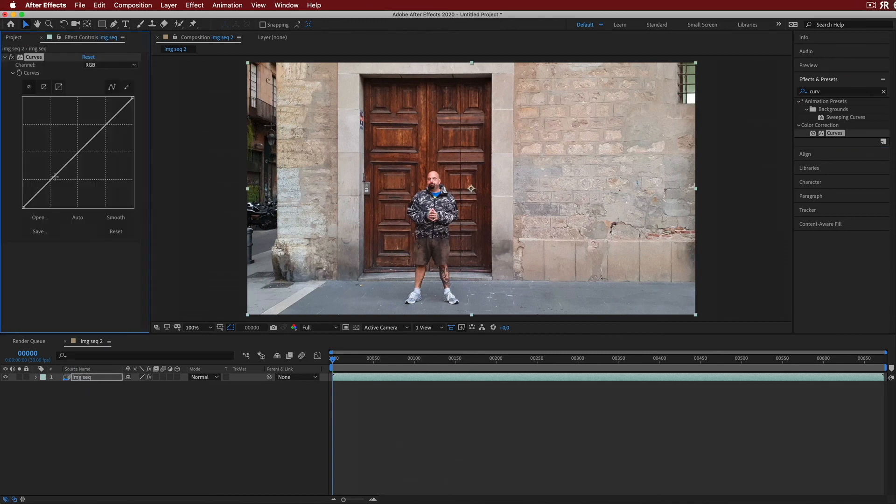
Shape the layer's RGB curve into a gentle S by lowering the shadows and raising the highlights slightly, and return to frame 0
drag(53, 178, 51, 182)
drag(99, 132, 96, 130)
drag(334, 359, 299, 346)
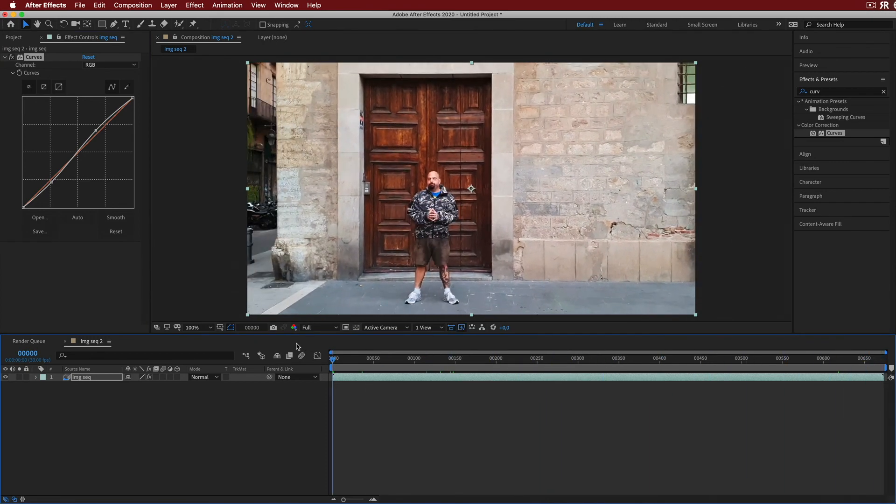